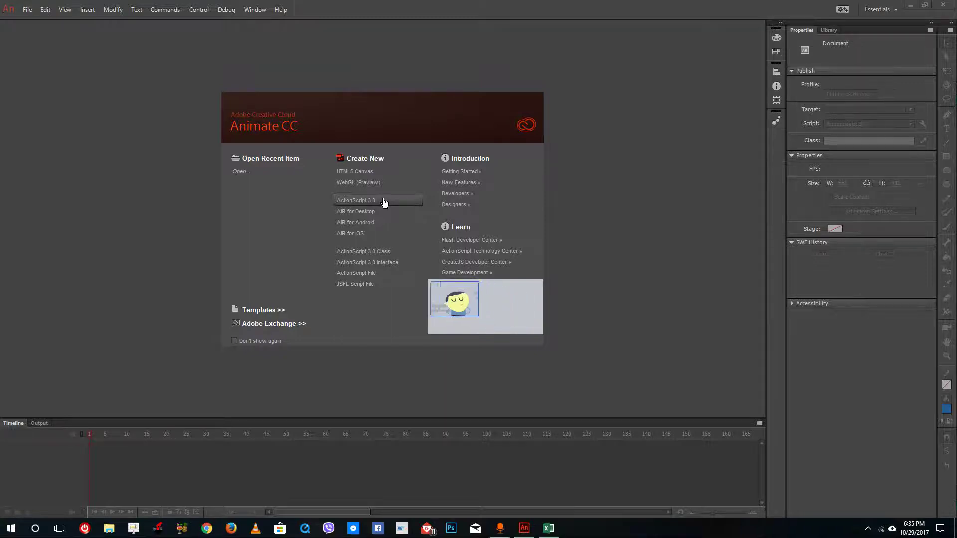
Step: Create a new blank ActionScript 3.0 document with a 550 × 400 px stage
left_click(383, 201)
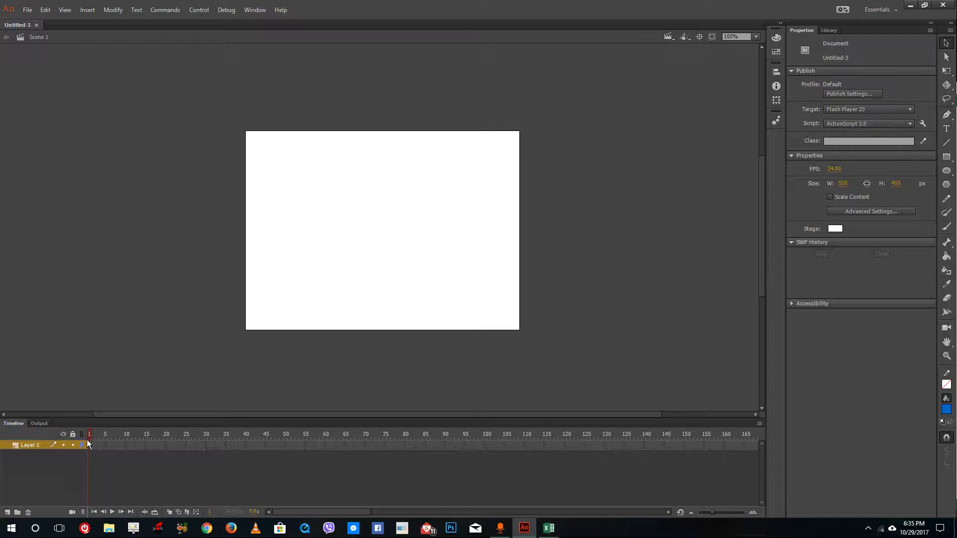
left_click(759, 424)
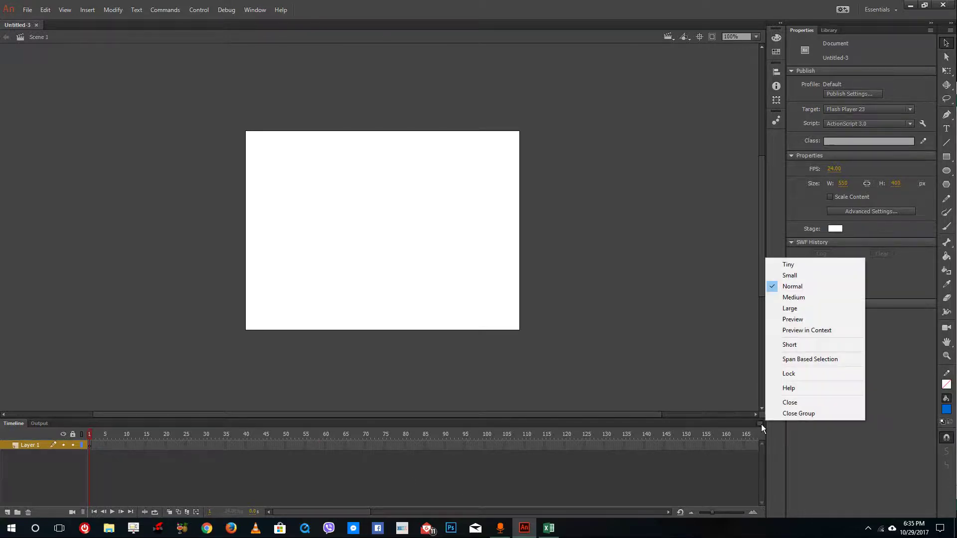
left_click(793, 308)
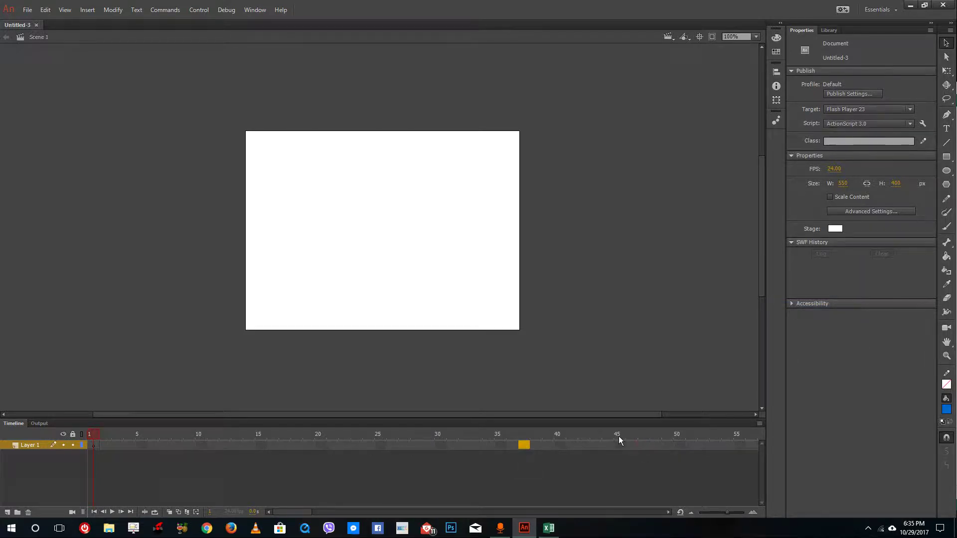
left_click(760, 423)
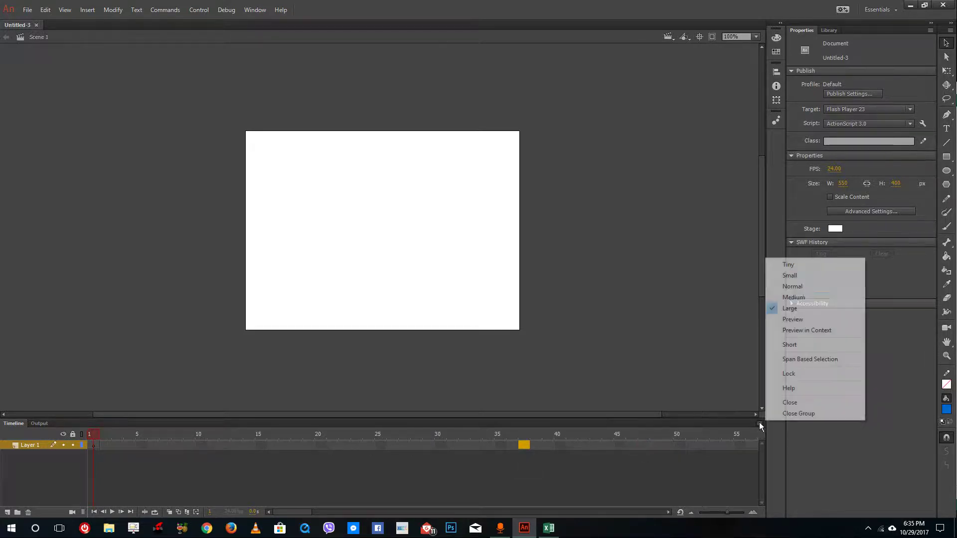
left_click(797, 264)
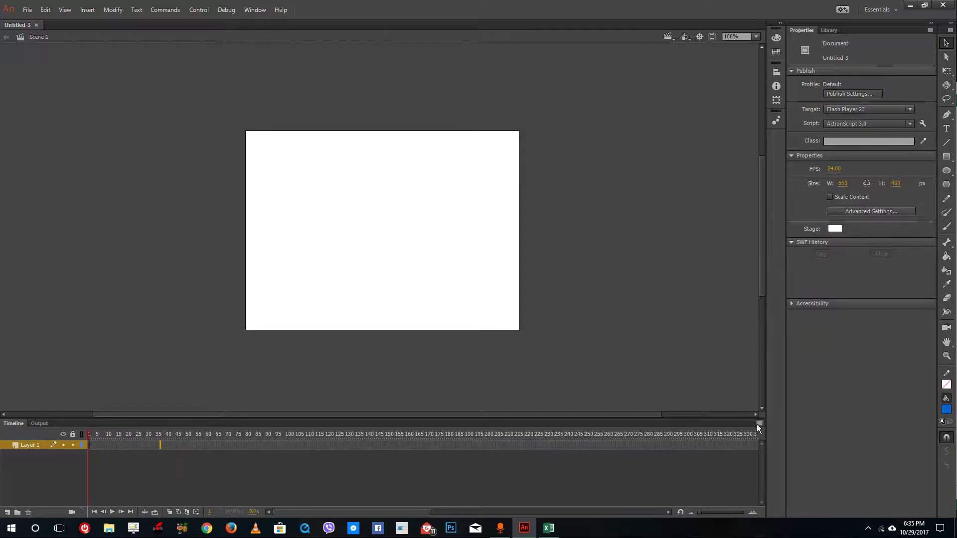
left_click(758, 424)
left_click(791, 286)
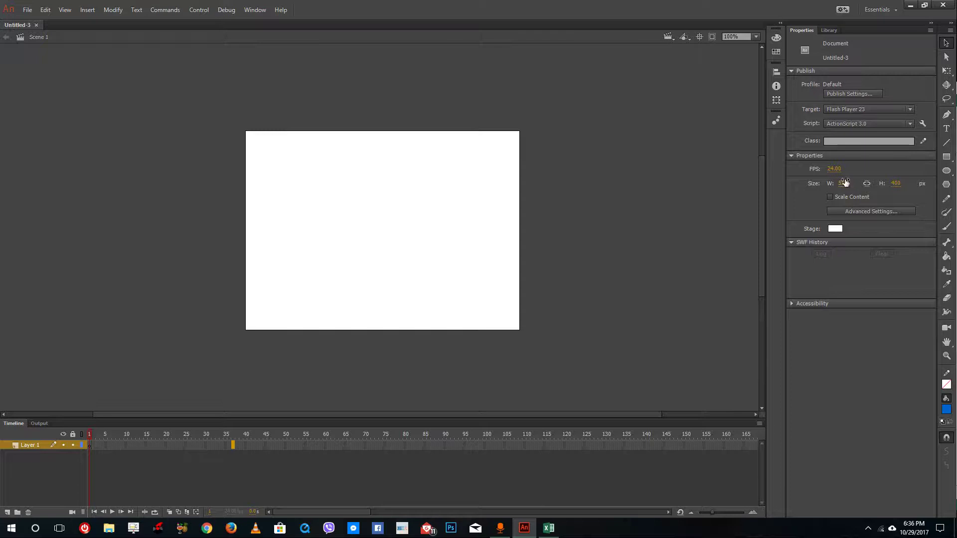
Step: Resize the stage to 664 × 428 px, keep it white, and leave the target at Flash Player 23
mouse_move(842, 184)
left_mouse_down()
mouse_move(872, 182)
mouse_move(839, 184)
mouse_move(853, 185)
left_mouse_up()
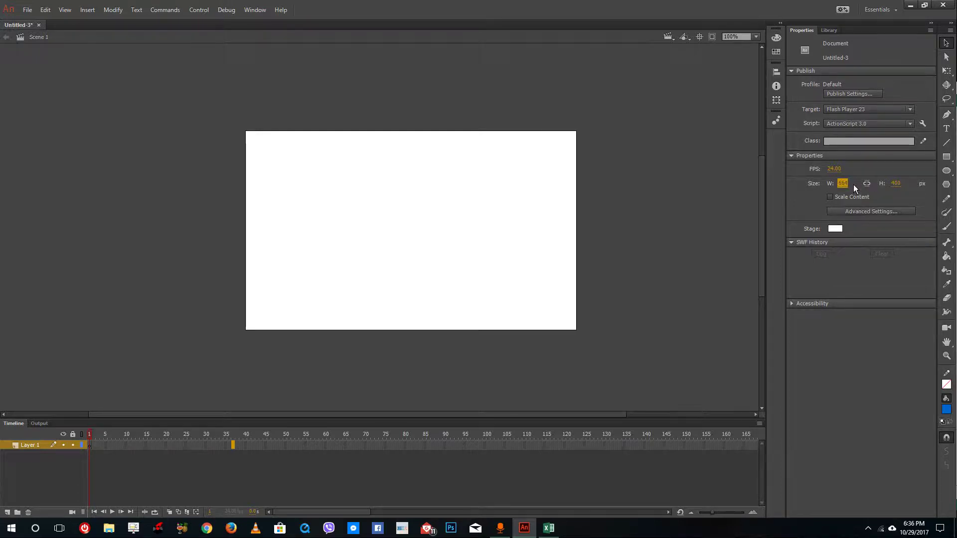
left_click(833, 228)
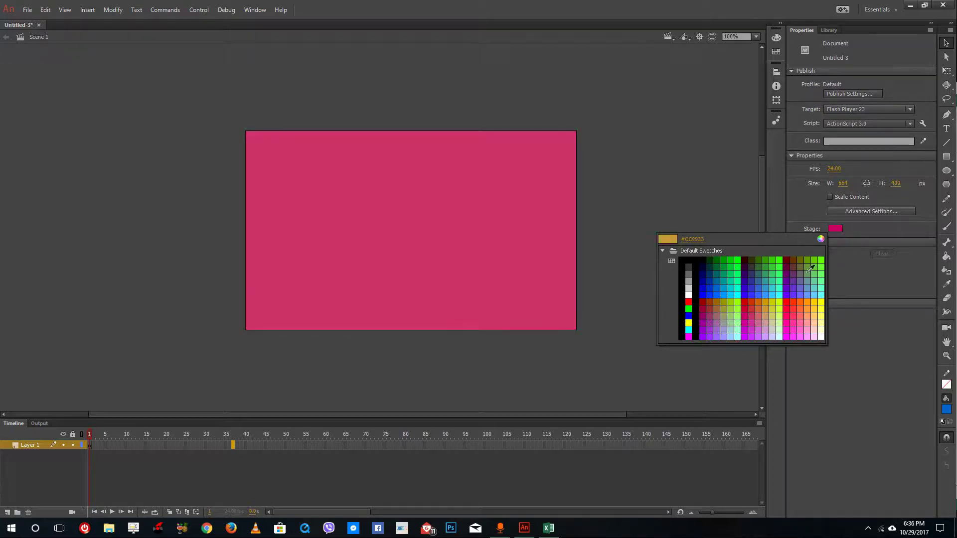
left_click(790, 302)
left_click(835, 228)
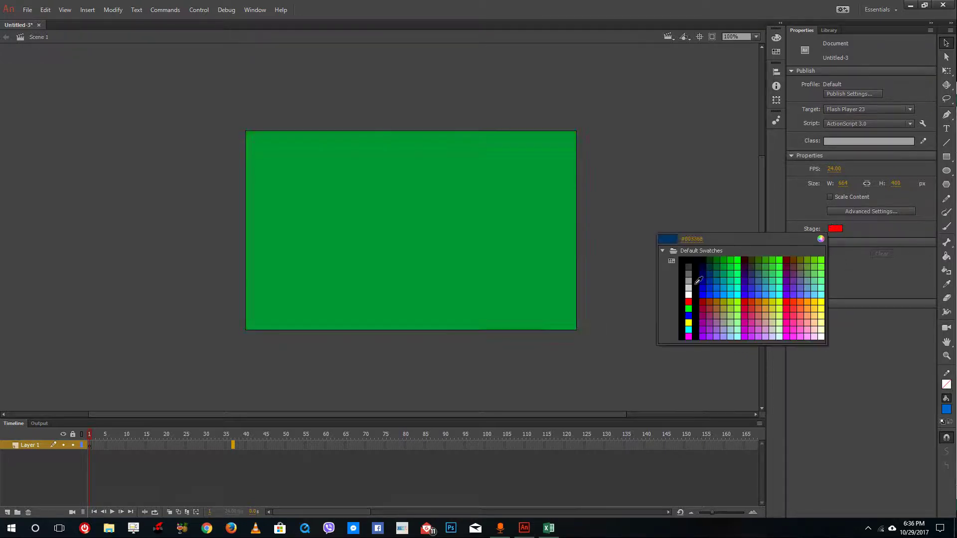
left_click(688, 294)
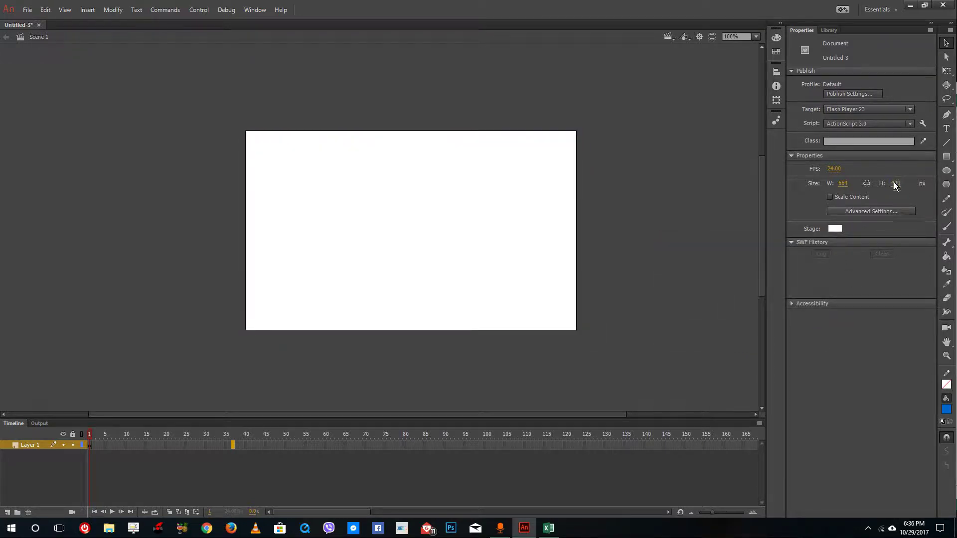
left_click_drag(892, 182, 909, 181)
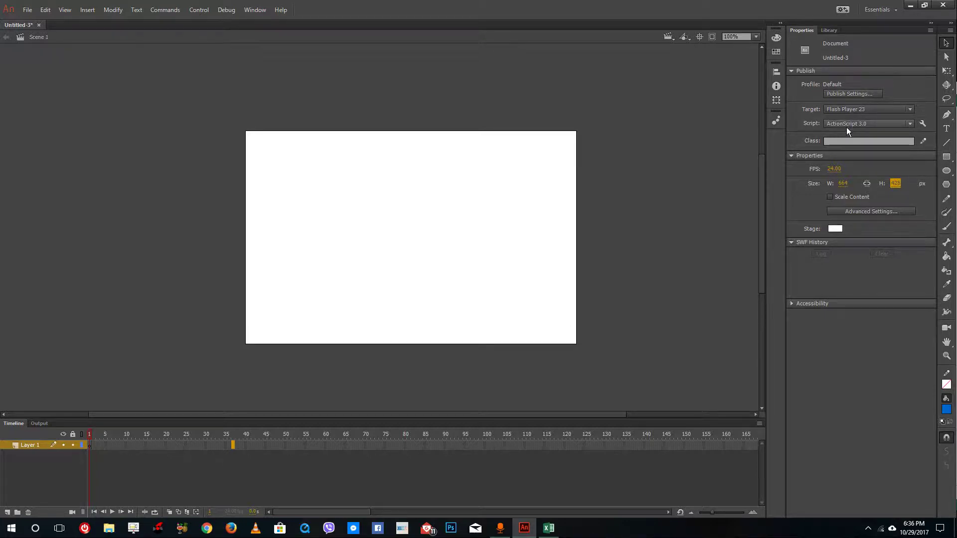
left_click(839, 109)
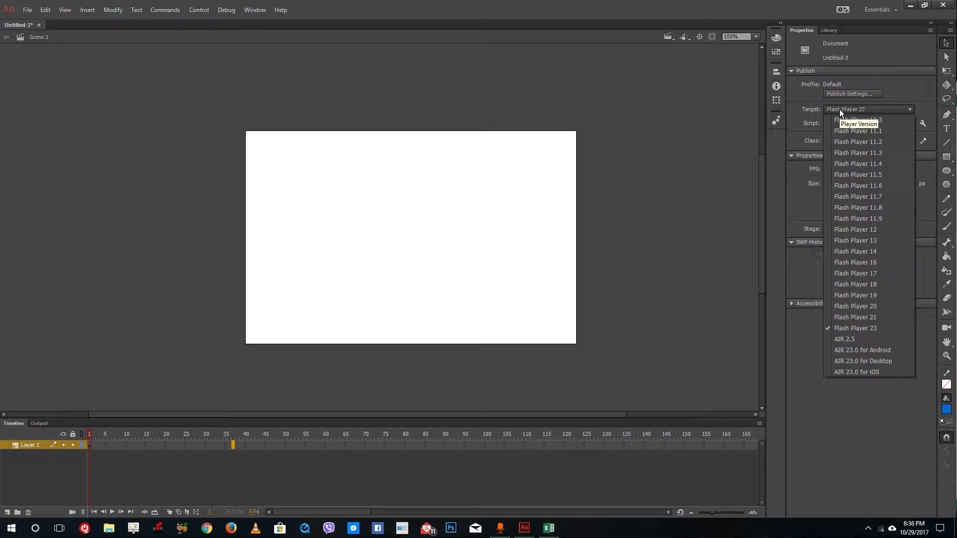
left_click(839, 109)
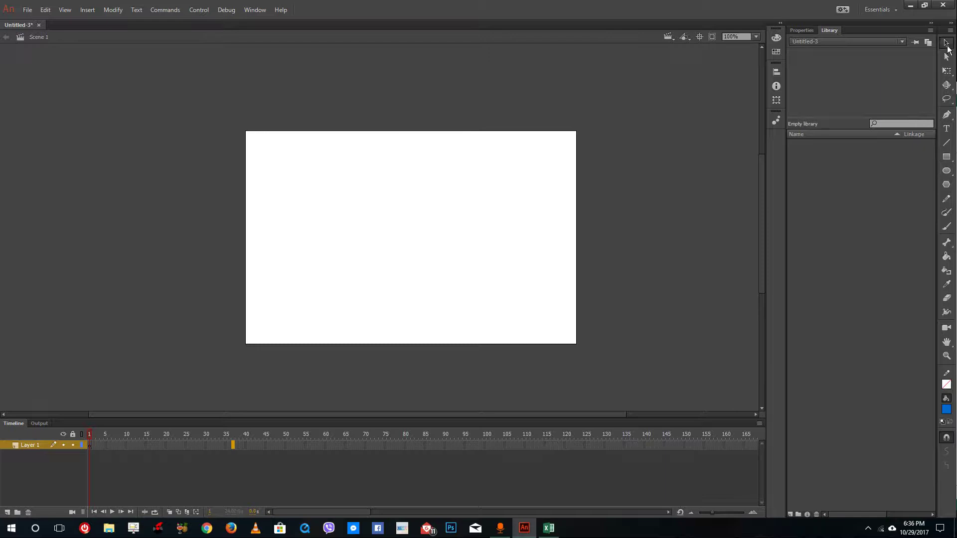
Step: Draw a blue rectangle right of stage centre and pull its right edge inward into a concave curve
left_click(945, 157)
left_click_drag(370, 192, 525, 308)
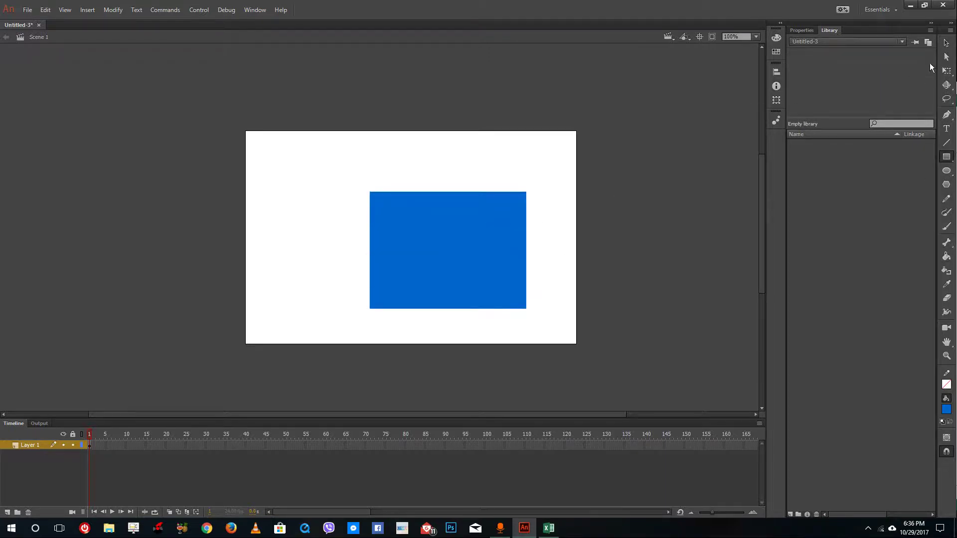
left_click(946, 43)
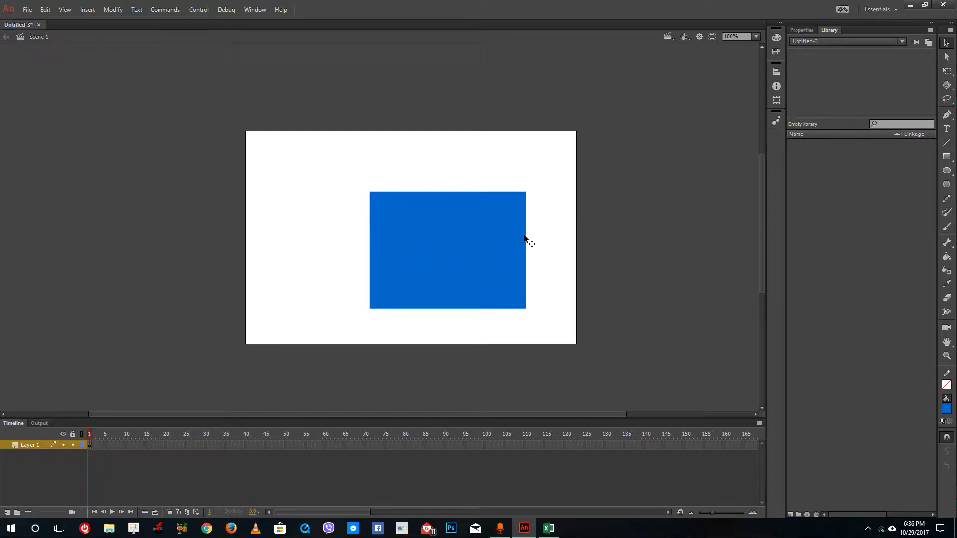
left_click(524, 234)
left_click(528, 243)
left_click_drag(526, 244, 490, 254)
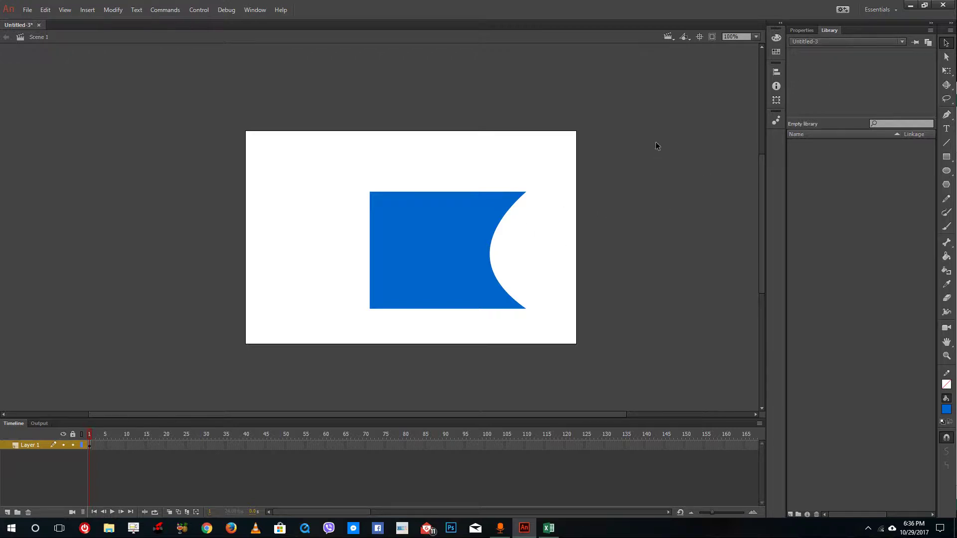
Step: Detach and re-dock the Library panel, then collapse the Properties and Library panels to icons
left_click_drag(828, 30, 580, 28)
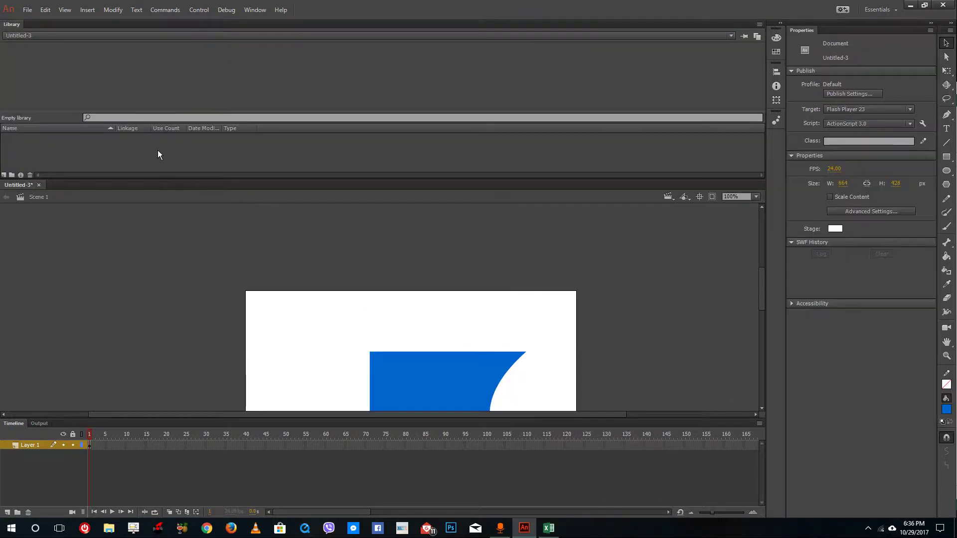
left_click_drag(10, 24, 831, 28)
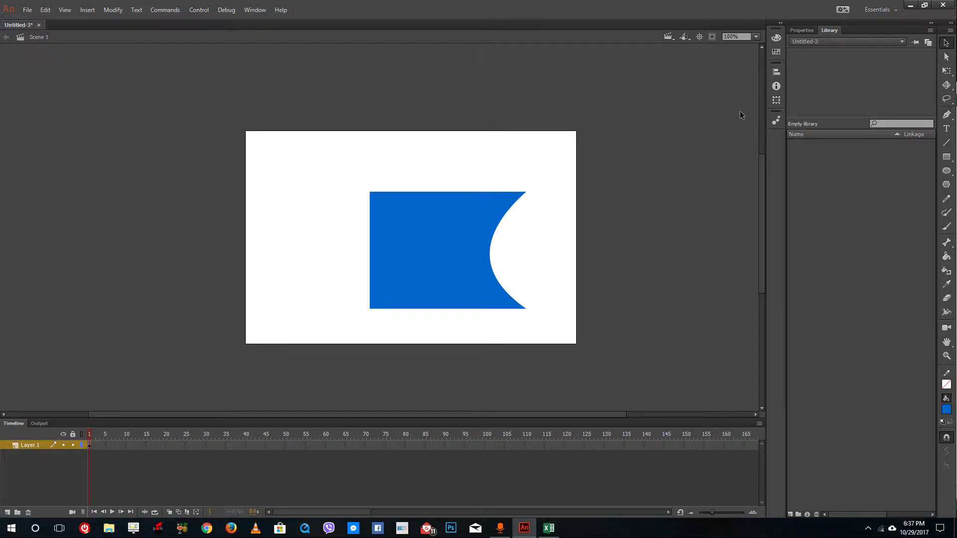
left_click(780, 25)
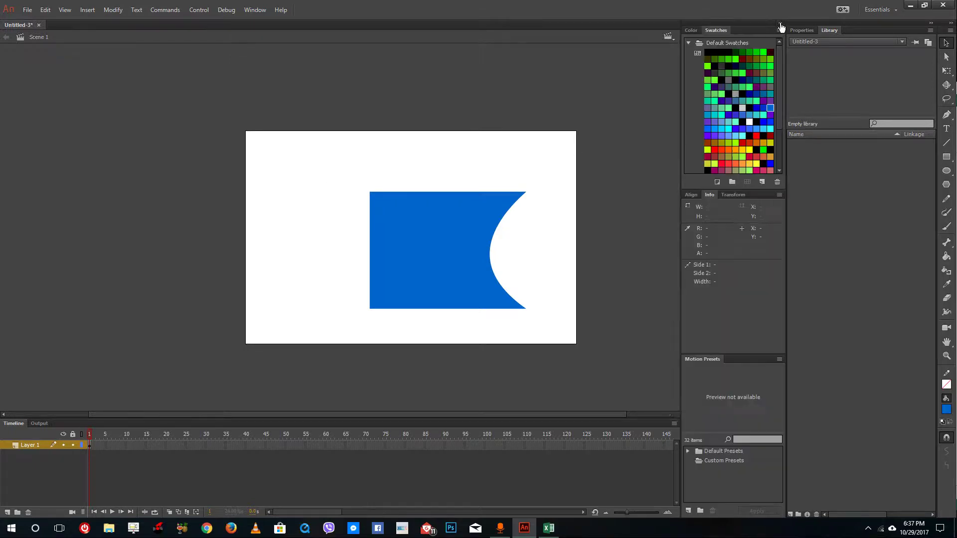
left_click(780, 25)
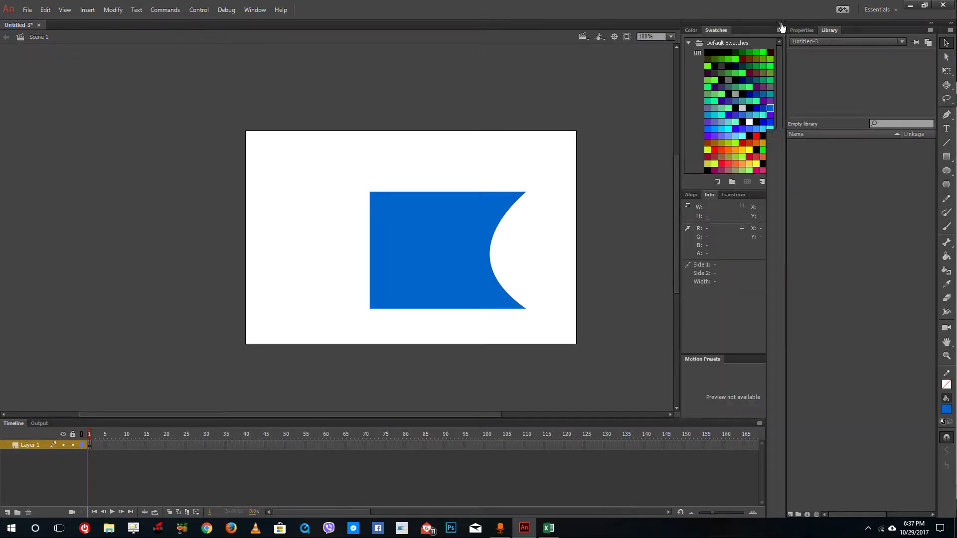
left_click(931, 24)
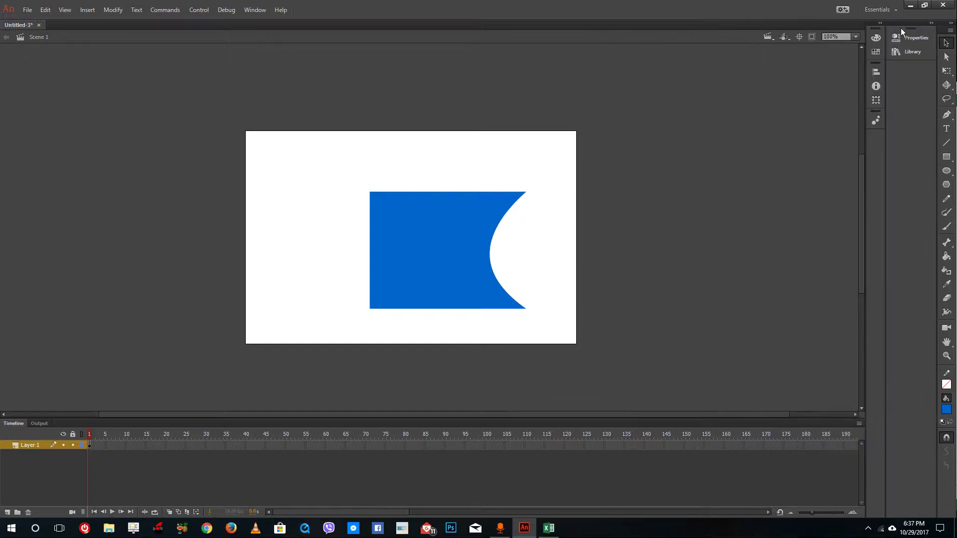
Step: Browse the Swatches, Color, Align and Info panels, then bring up the Window menu
left_click(879, 25)
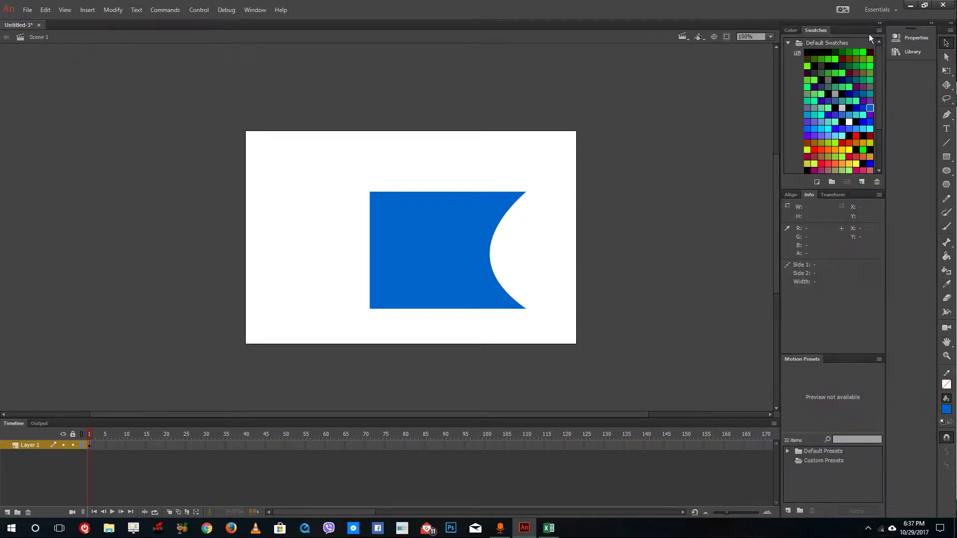
left_click(879, 30)
left_click(879, 23)
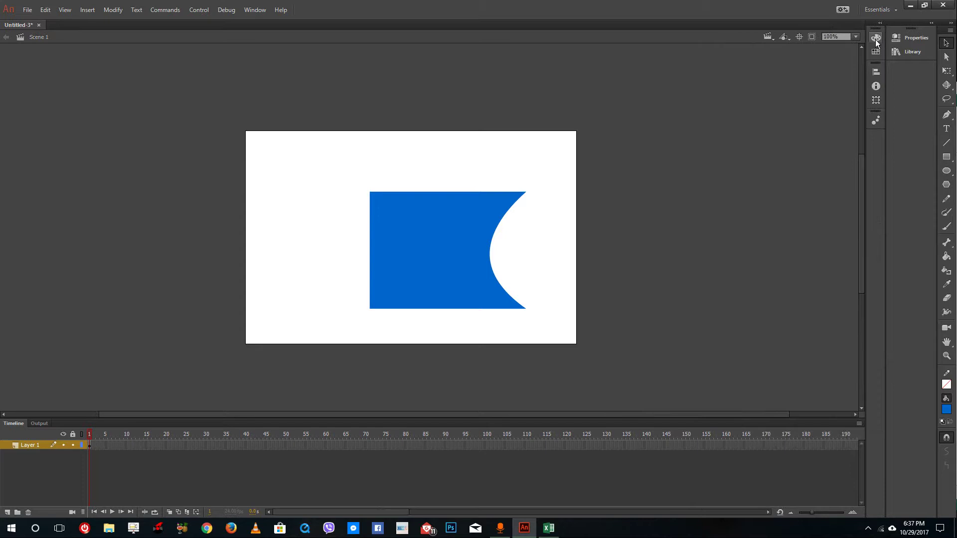
left_click(875, 39)
left_click(875, 40)
left_click(875, 40)
left_click(723, 33)
left_click(879, 74)
left_click(875, 86)
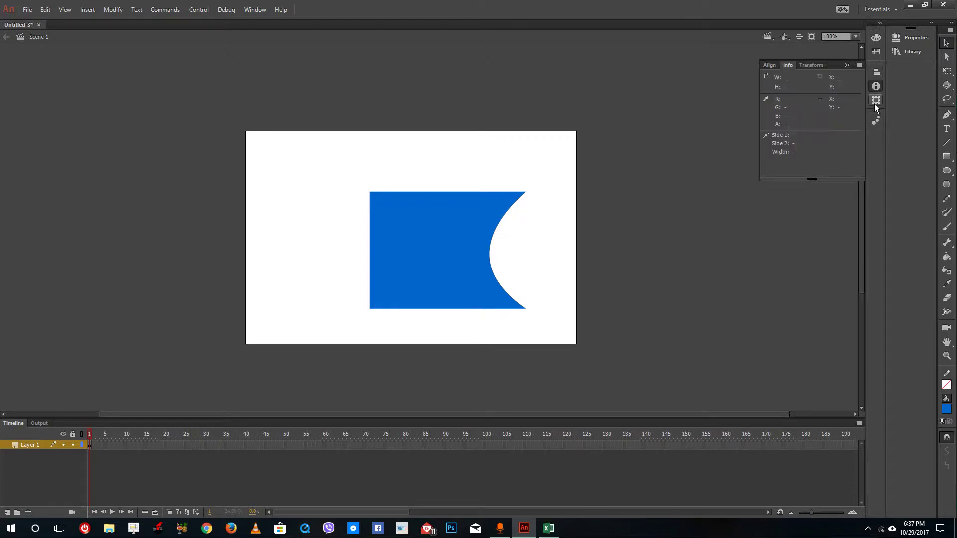
left_click(875, 87)
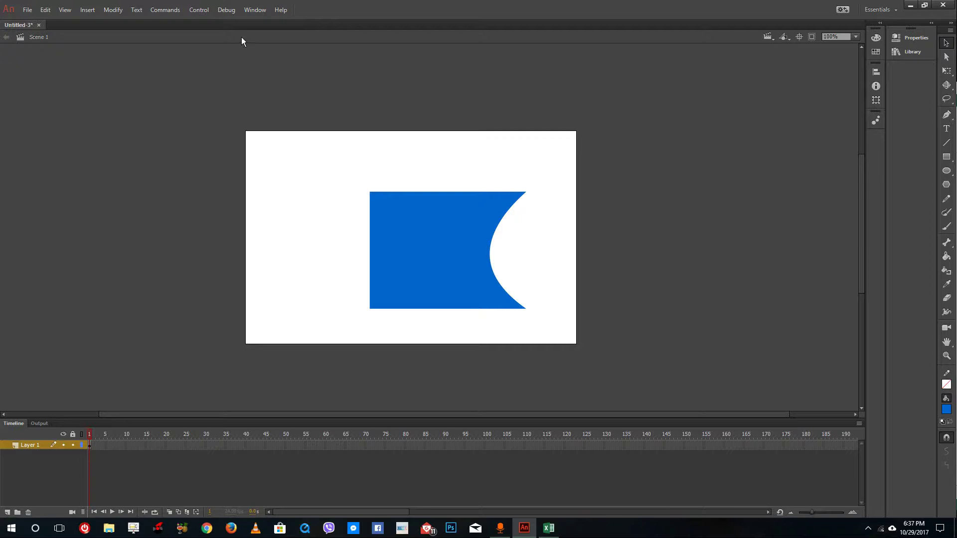
left_click(255, 9)
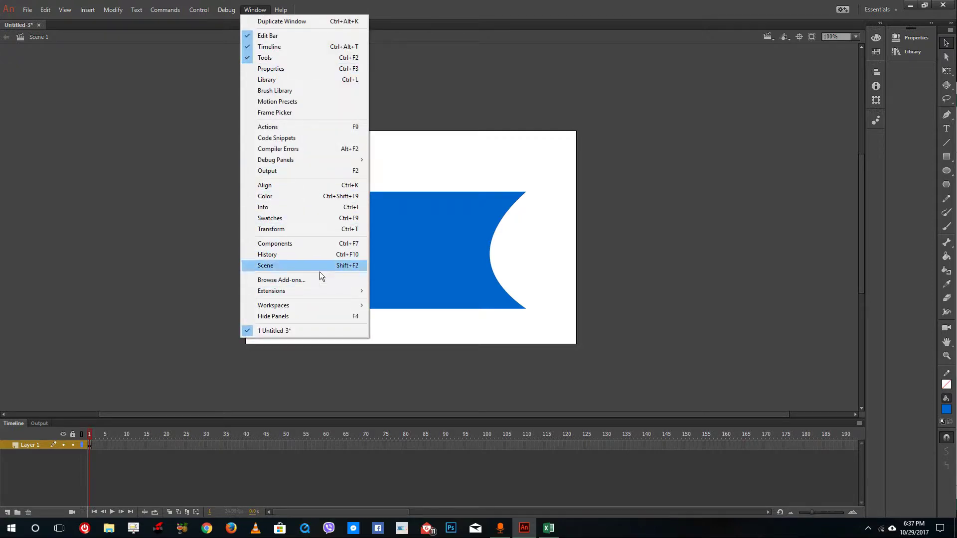
Step: Dismiss the Window menu without choosing any panel
left_click(742, 205)
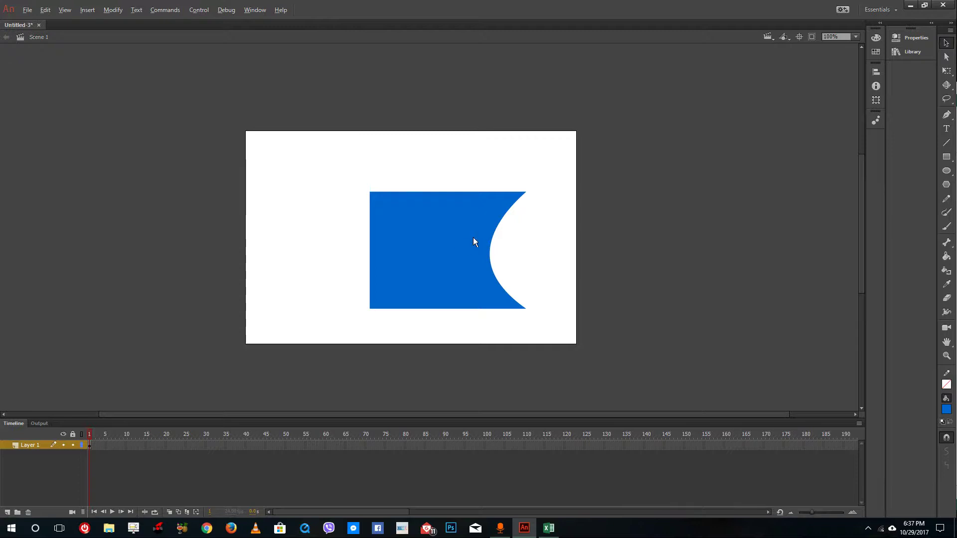
key("alt")
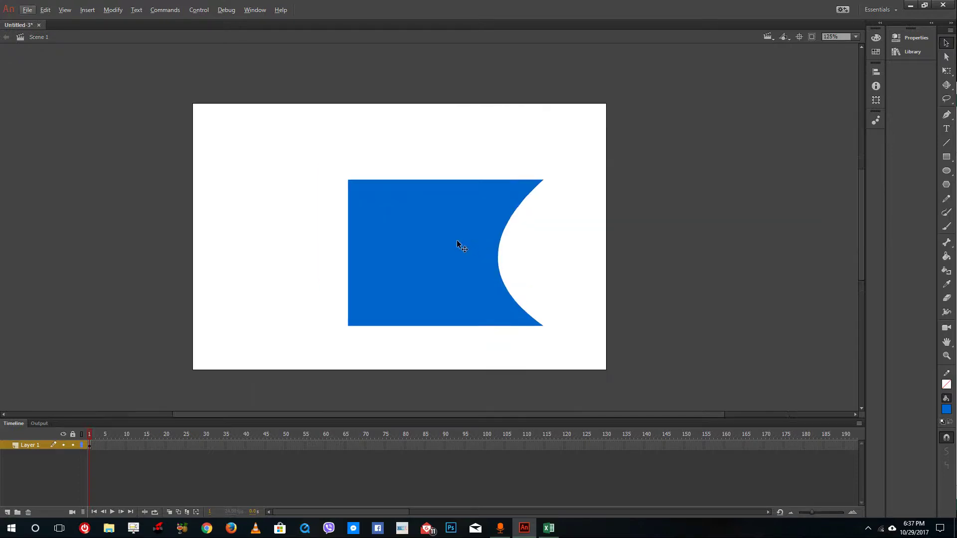
scroll(453, 231, "up", 4)
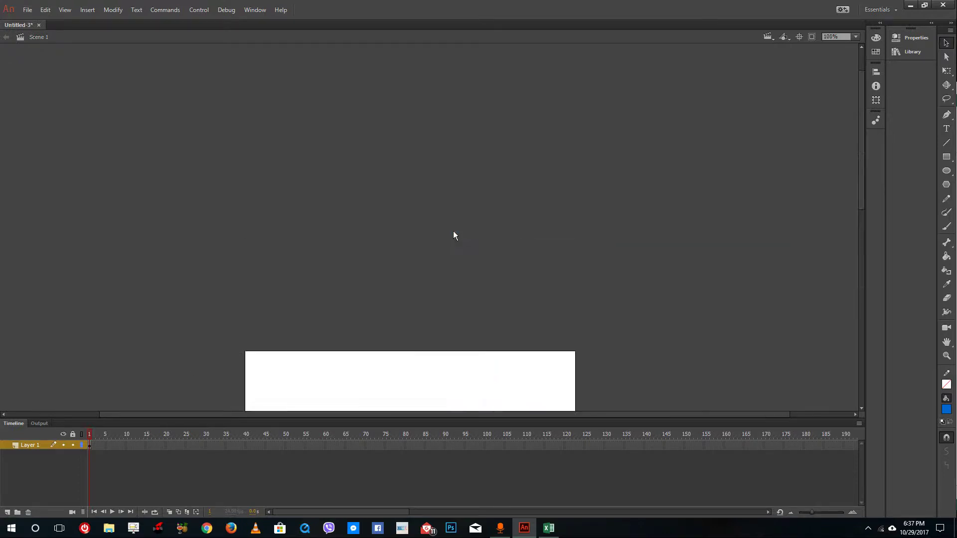
scroll(453, 232, "down", 4)
scroll(453, 231, "up", 2)
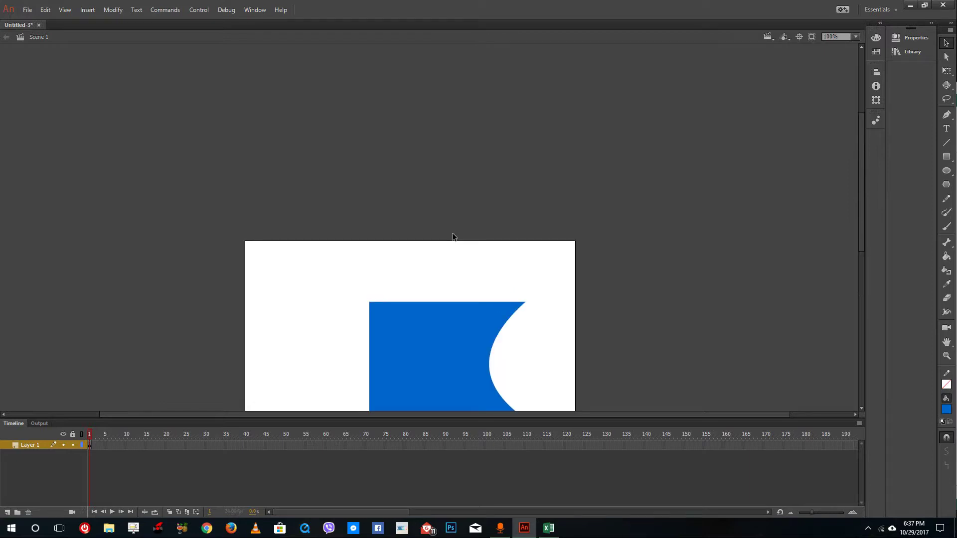
scroll(464, 274, "down", 4)
scroll(462, 277, "up", 2)
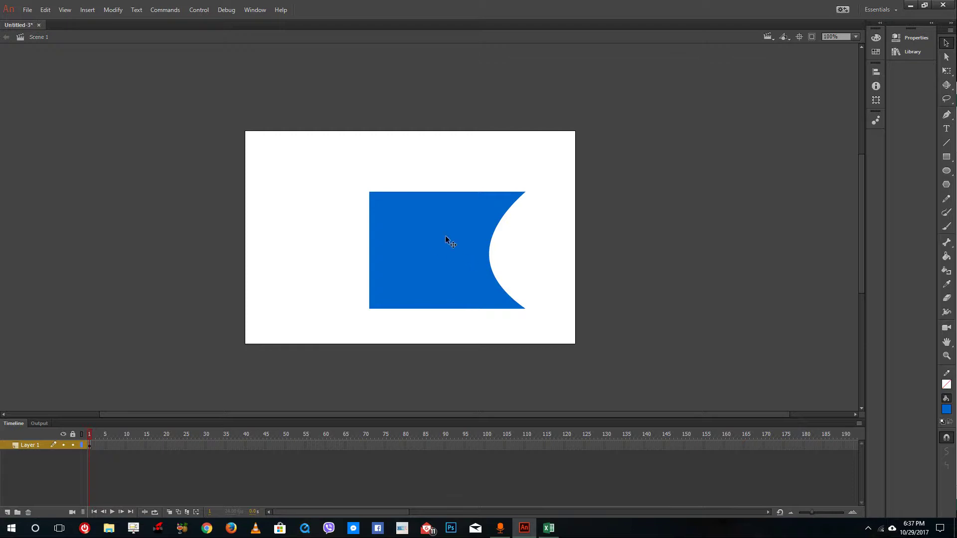
scroll(455, 250, "up", 5)
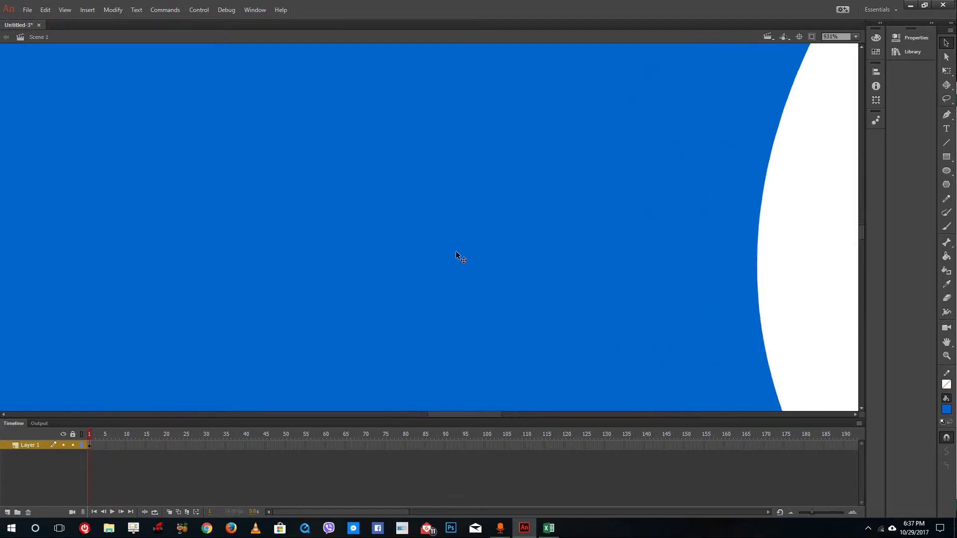
scroll(456, 250, "down", 3)
scroll(456, 251, "down", 2)
scroll(510, 267, "up", 10)
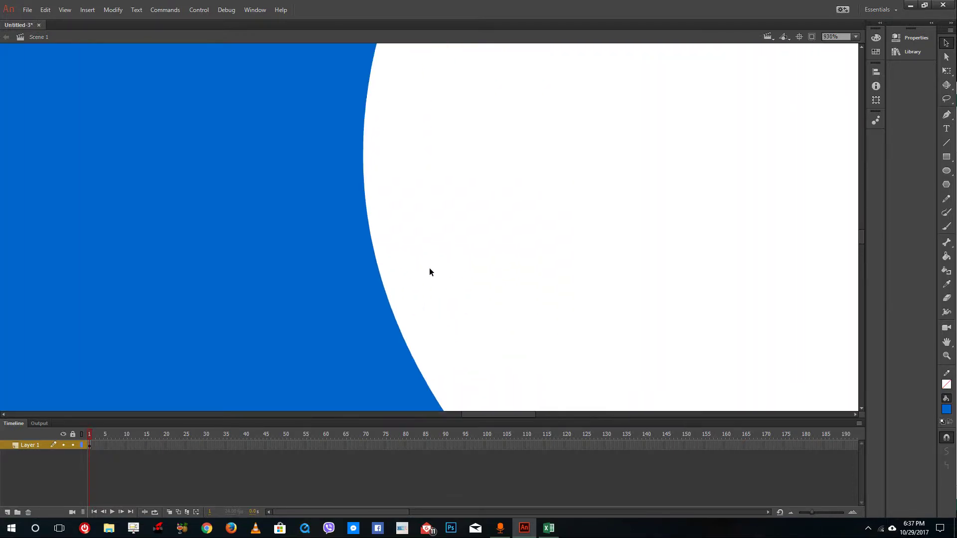
scroll(394, 279, "down", 10)
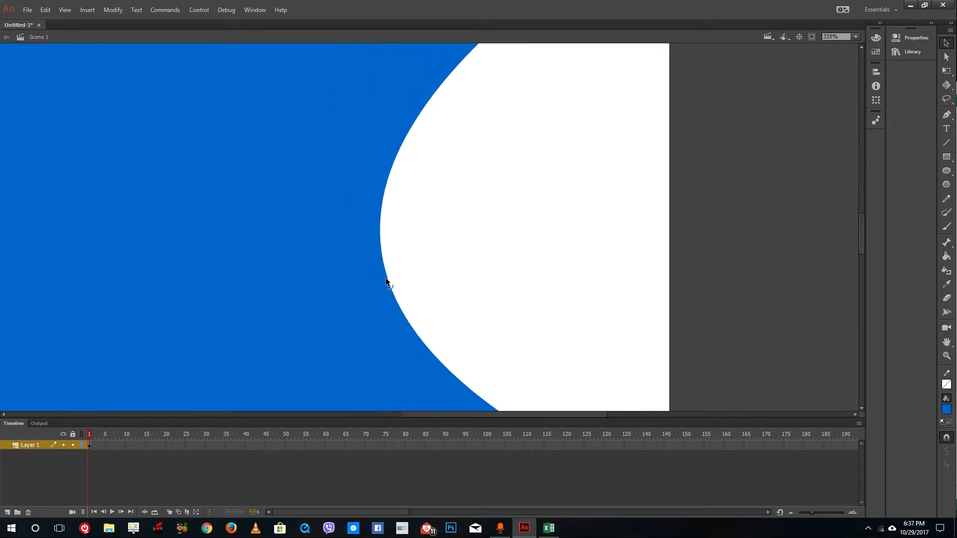
scroll(331, 269, "up", 2)
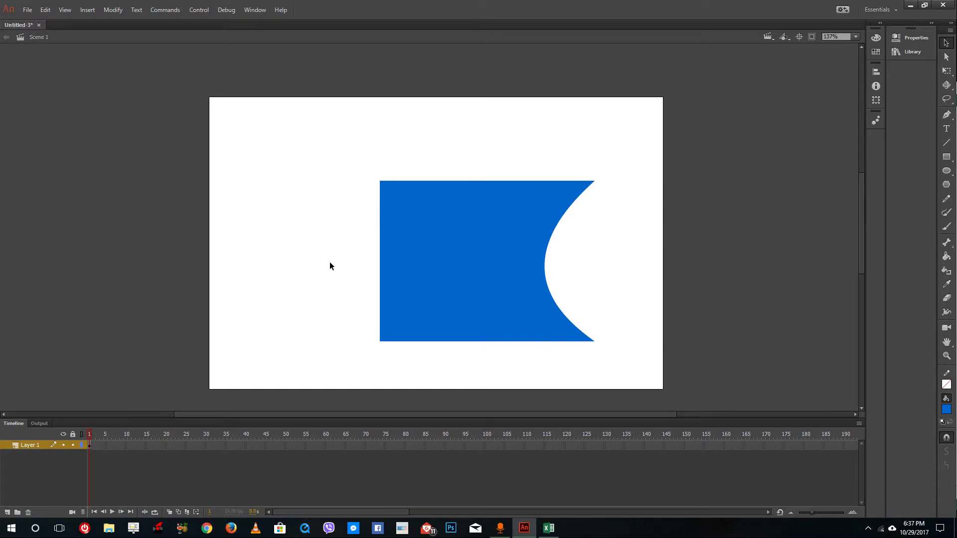
scroll(378, 257, "down", 2)
scroll(377, 258, "up", 2)
Step: Set the stage zoom to Fit in Window
left_click(856, 37)
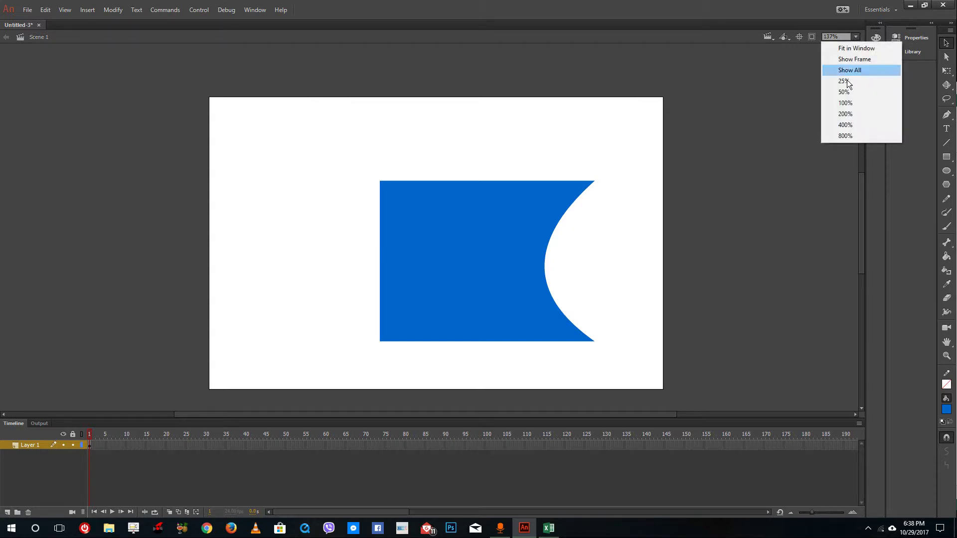
left_click(859, 47)
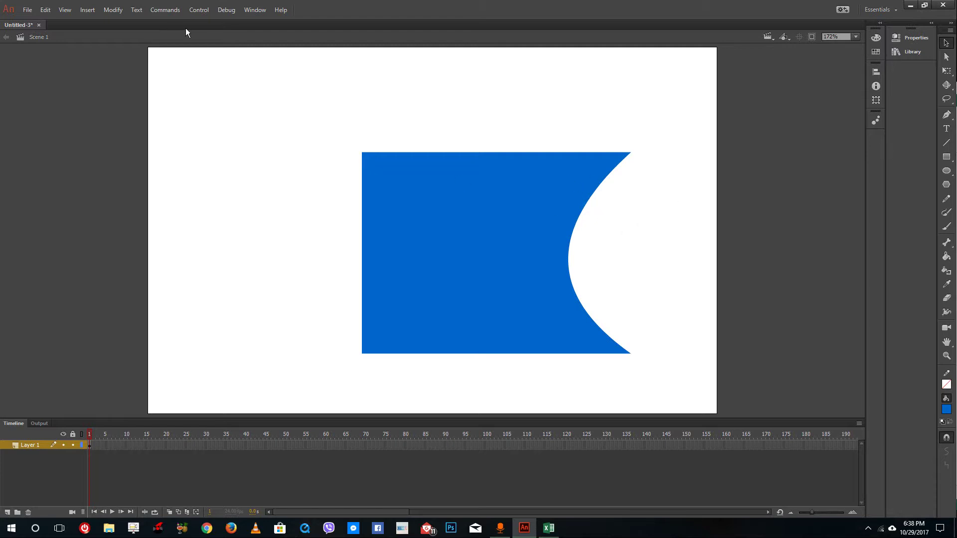
Step: Set View > Preview Mode to Full for full-quality stage rendering
left_click(252, 11)
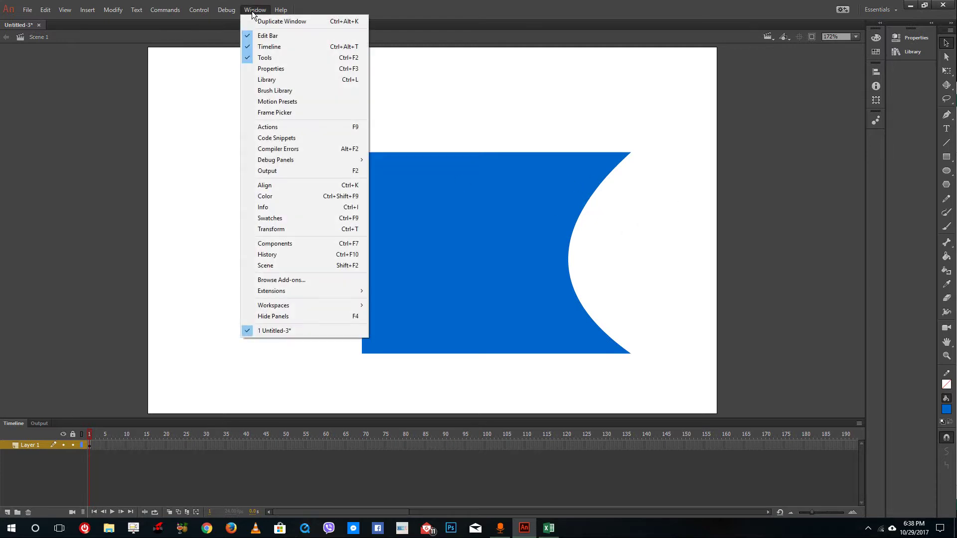
mouse_move(226, 10)
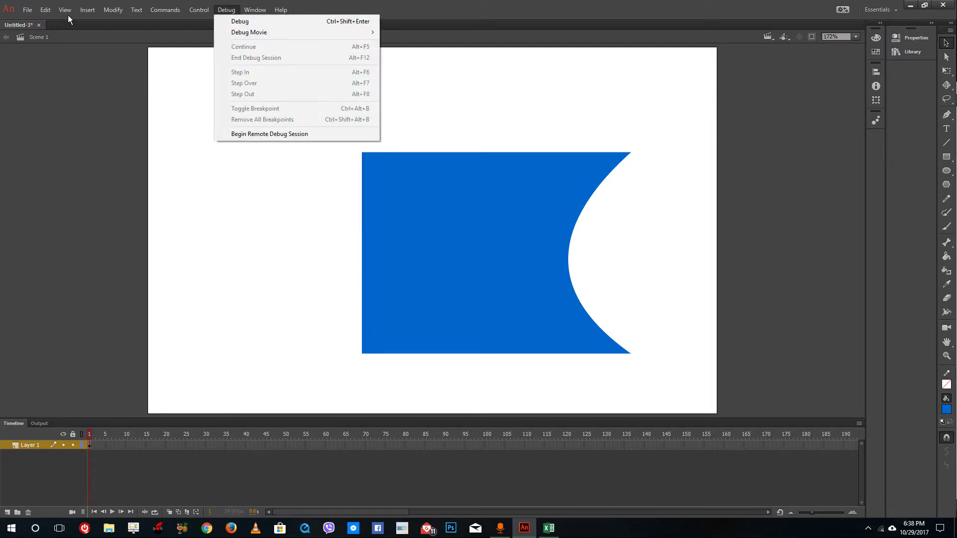
mouse_move(66, 12)
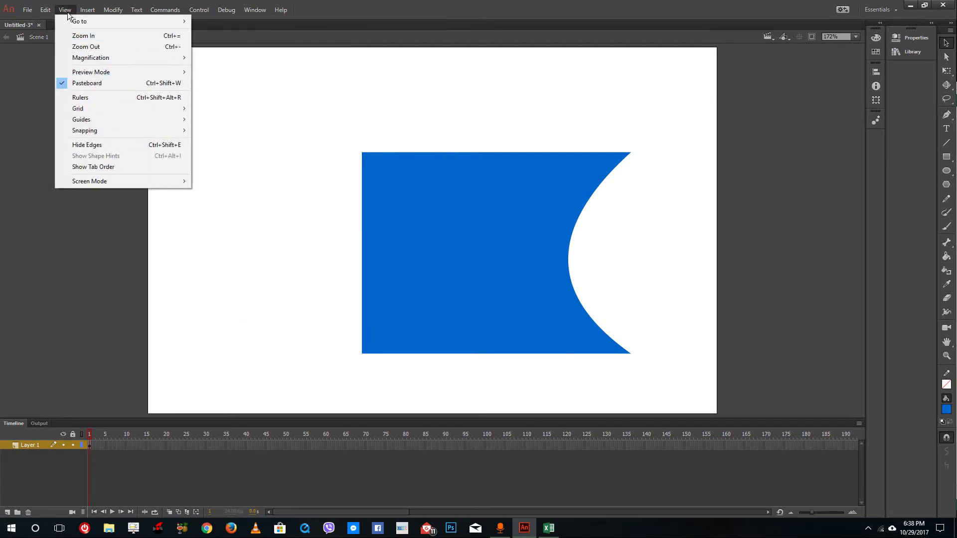
mouse_move(93, 74)
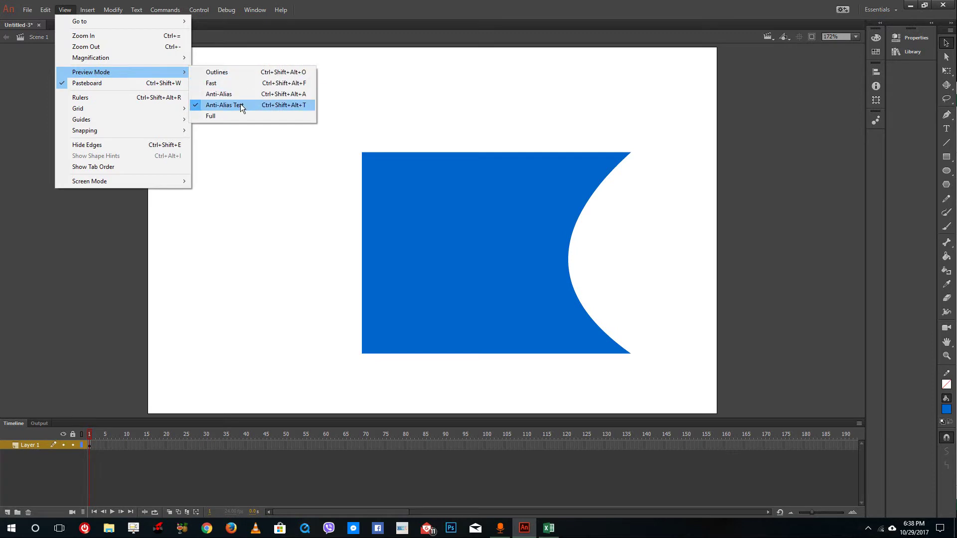
left_click(218, 117)
left_click(254, 10)
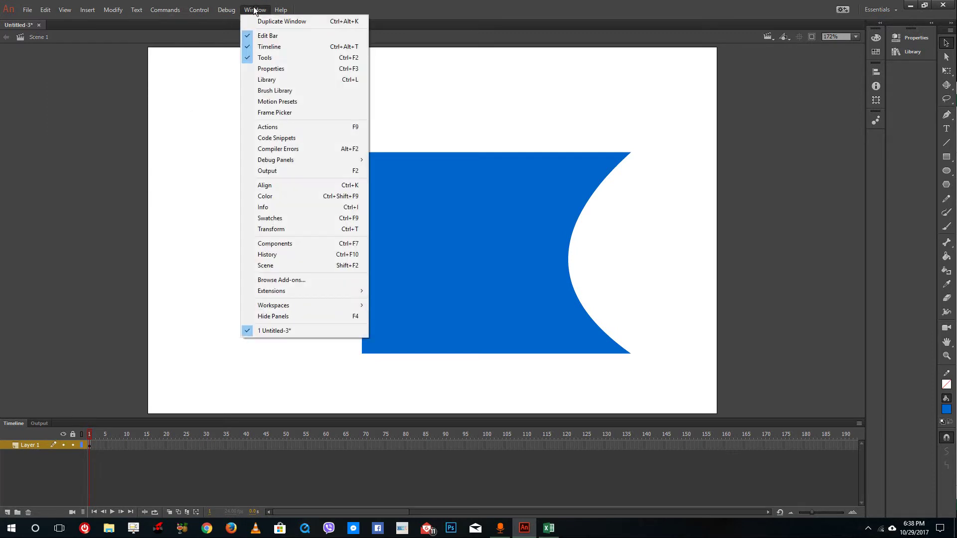
Step: Run Control > Test to play the movie in the Flash Player preview
mouse_move(198, 11)
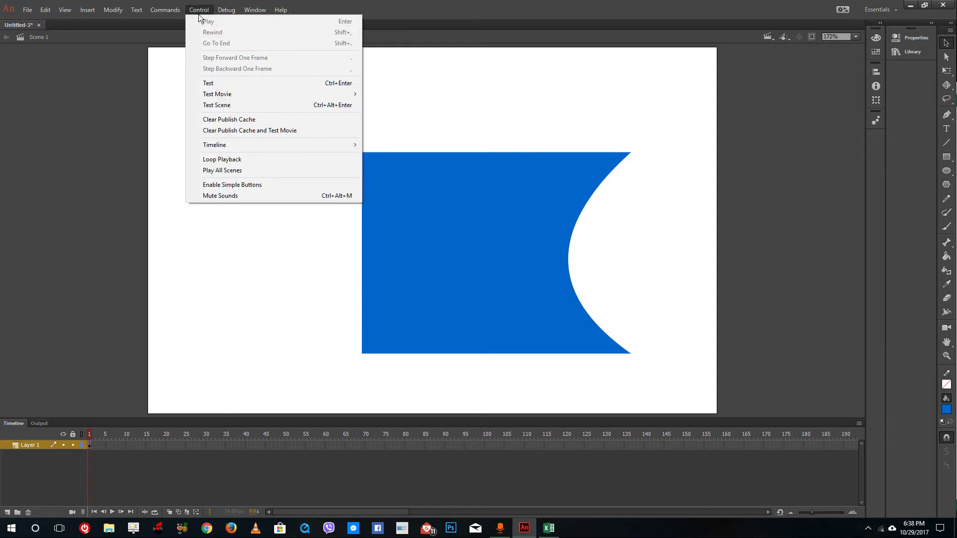
mouse_move(240, 94)
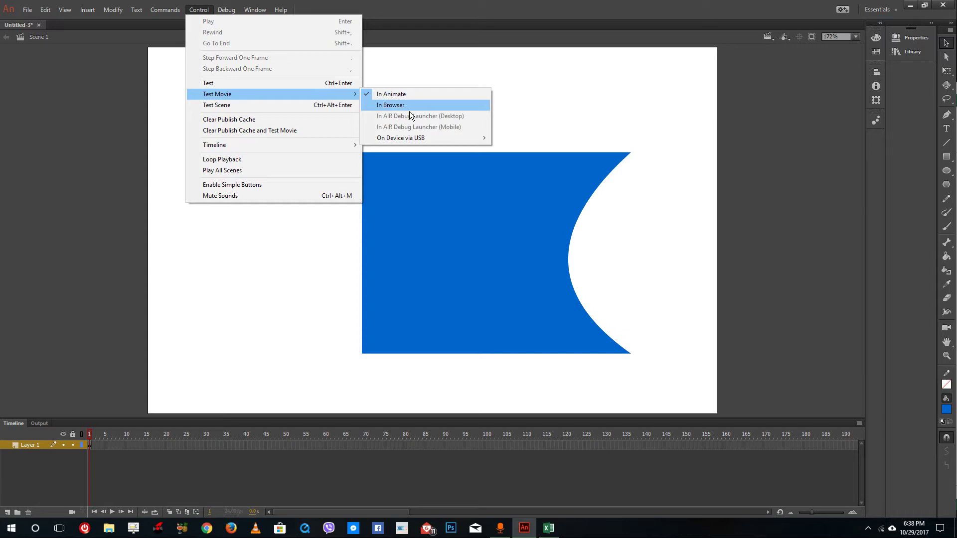
left_click(253, 83)
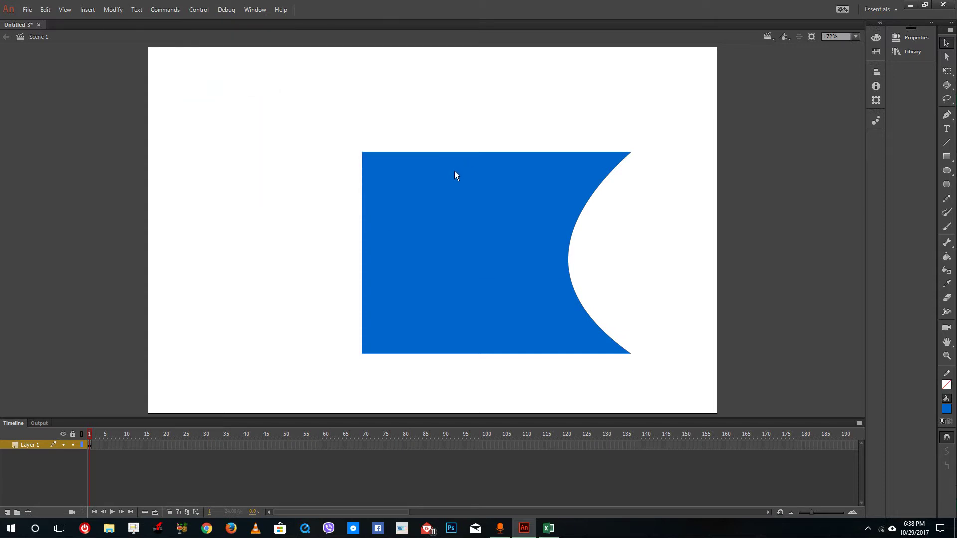
Step: Move and enlarge the test player window, then set its playback quality to 16x16
left_click_drag(437, 147, 337, 86)
left_click_drag(540, 298, 810, 436)
right_click(620, 238)
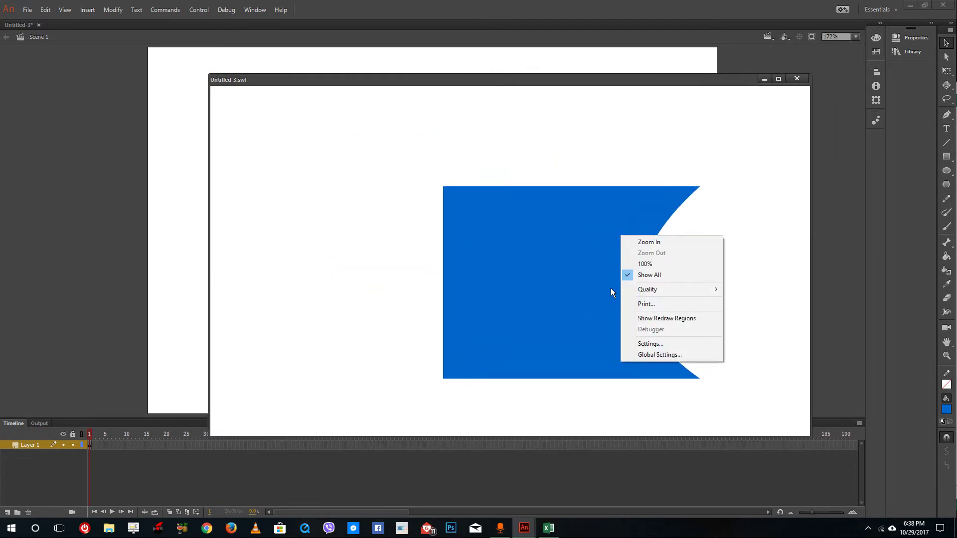
right_click(535, 246)
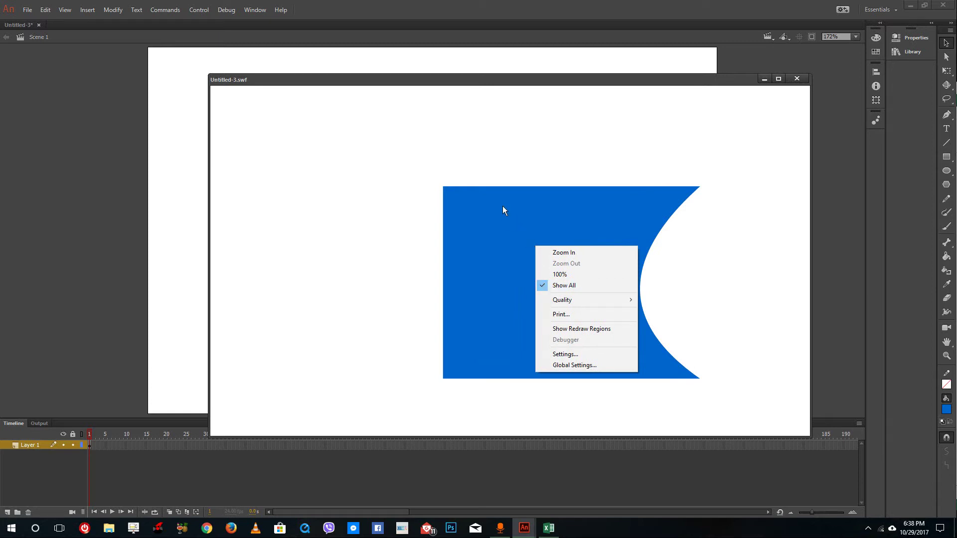
mouse_move(578, 300)
left_click(658, 302)
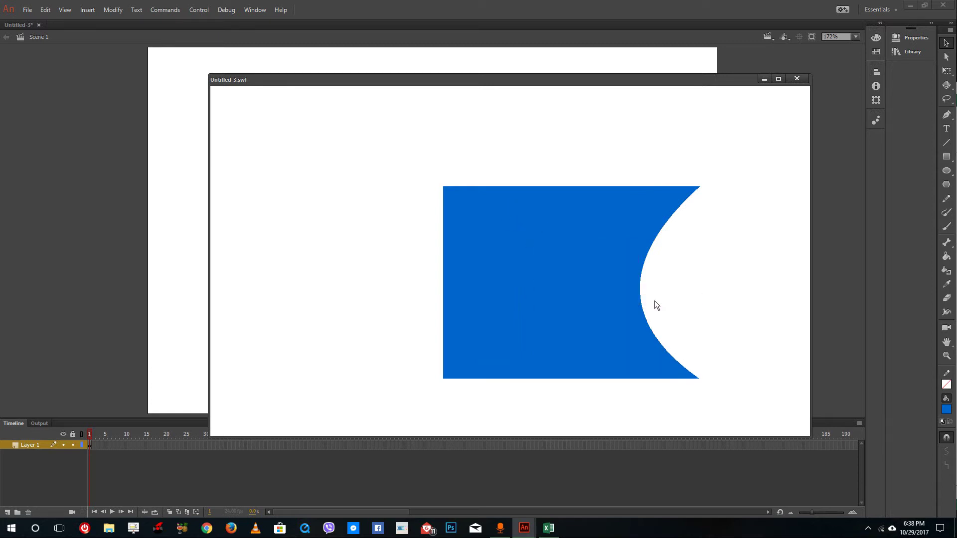
right_click(620, 243)
mouse_move(674, 299)
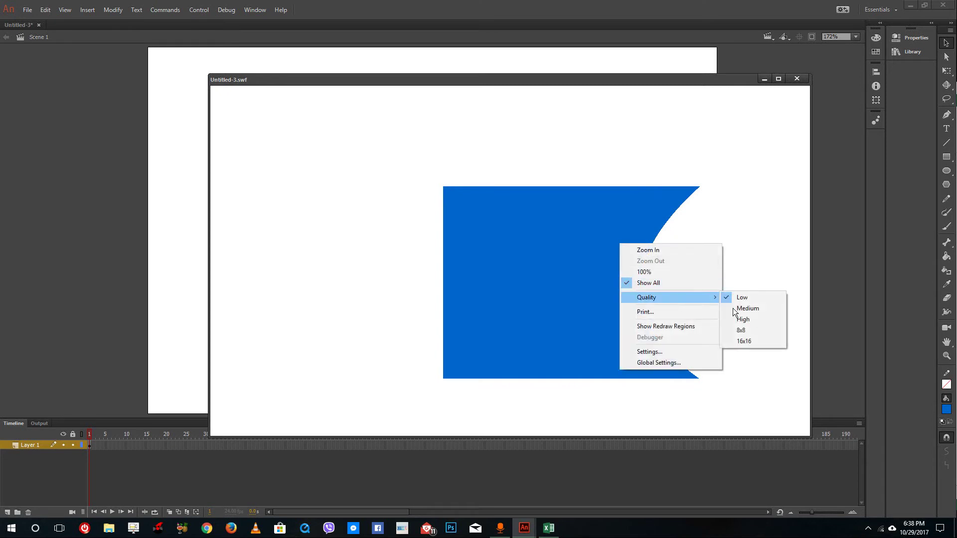
left_click(748, 341)
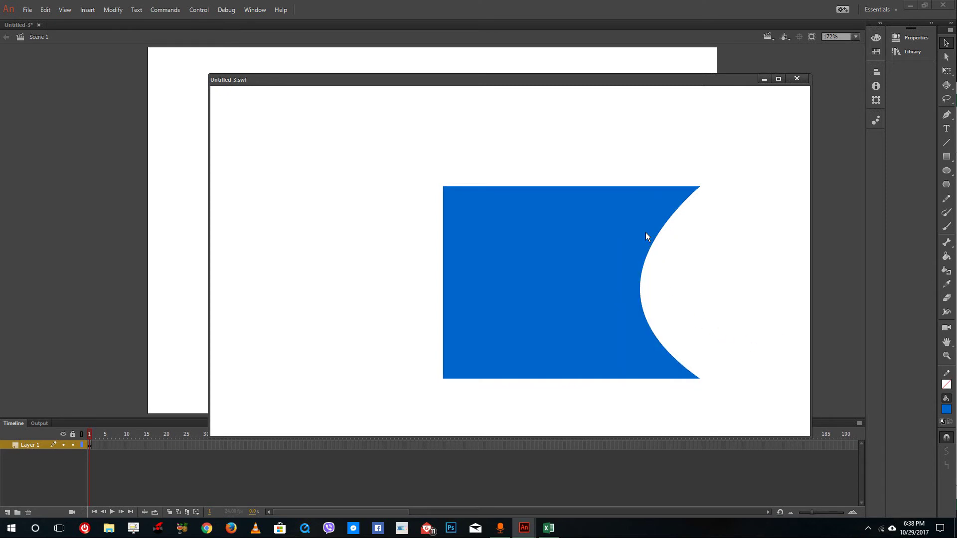
Step: Close the Untitled-3.swf test window to return to the Animate stage
left_click(800, 79)
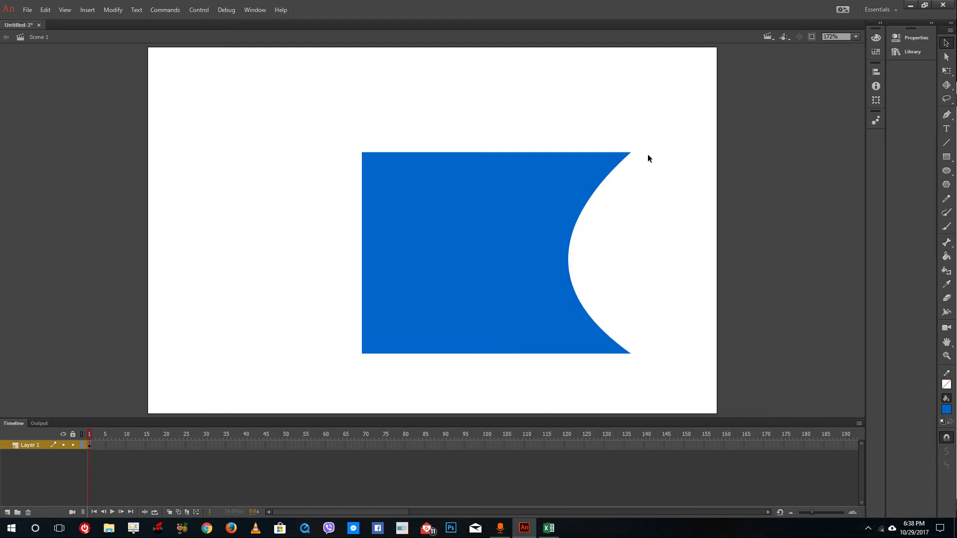